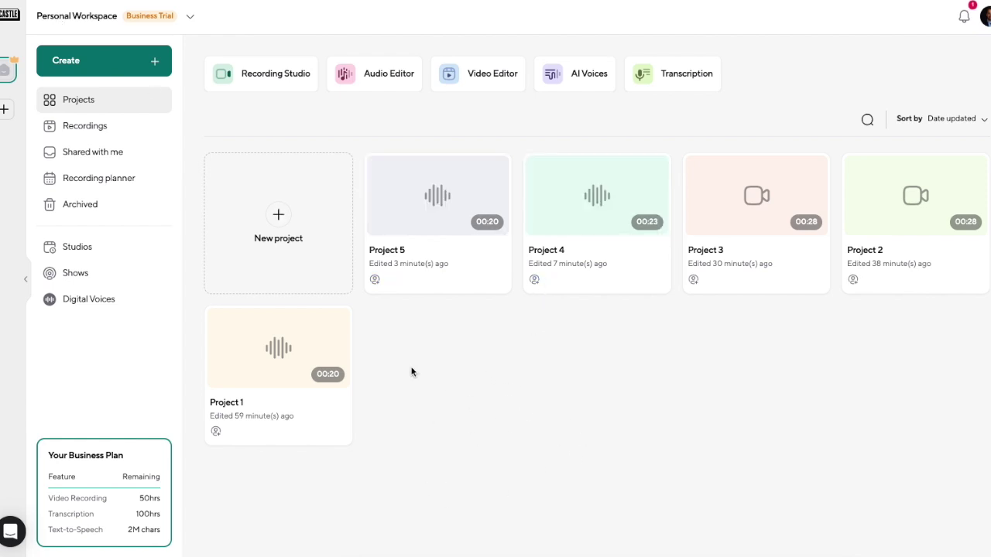
Create a new audio project and import the test recording into it
{"action": "left_click", "coordinate": [265, 241]}
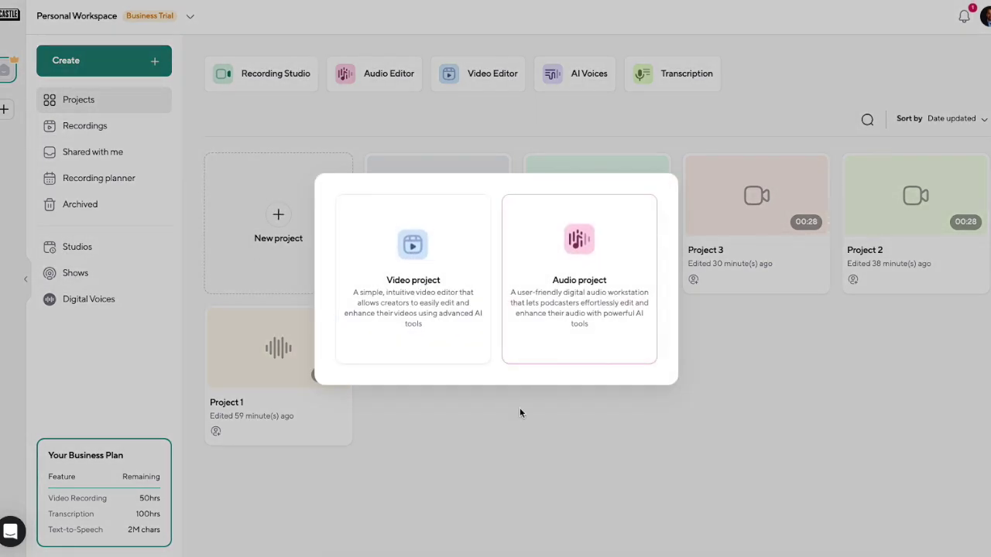
{"action": "left_click", "coordinate": [573, 305]}
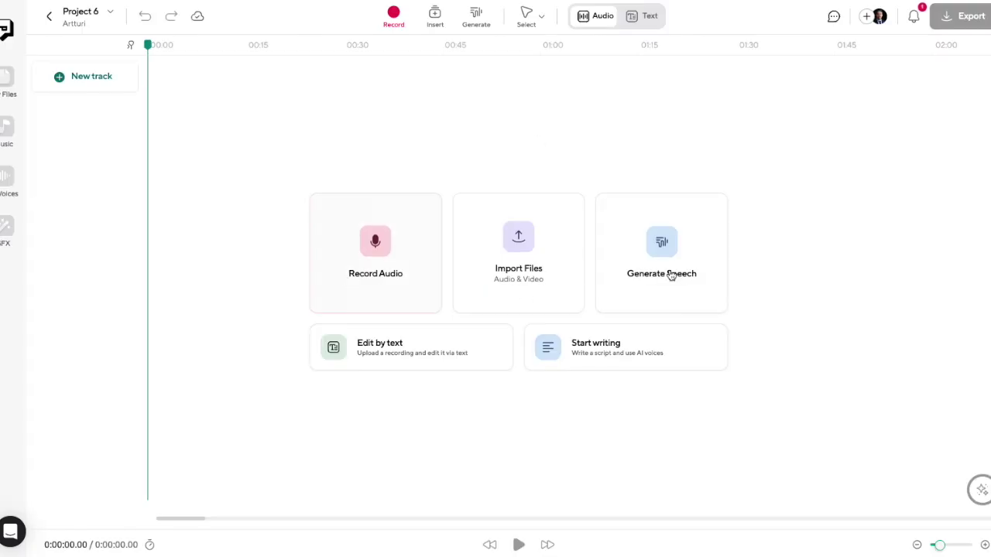
{"action": "left_click", "coordinate": [499, 285]}
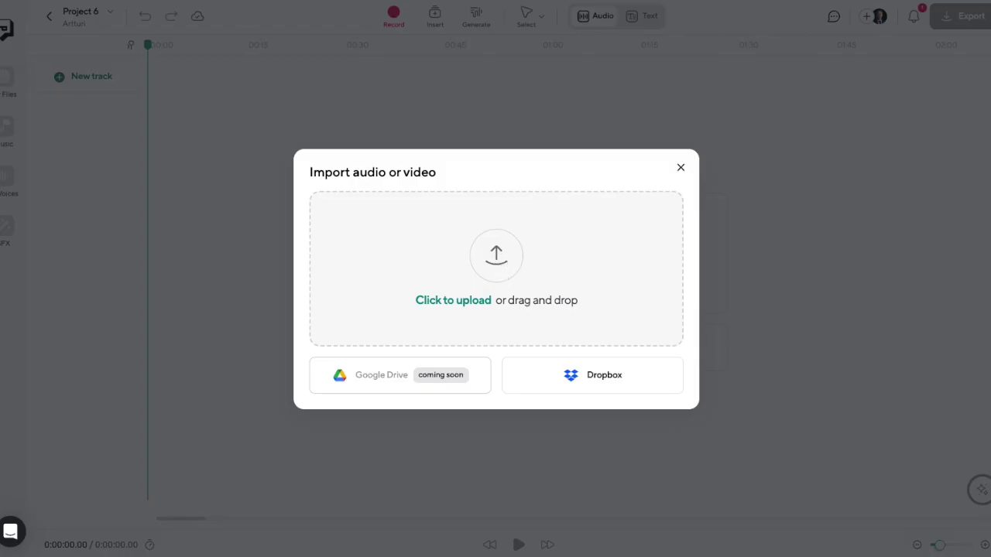
{"action": "left_click_drag", "start_coordinate": [411, 256], "coordinate": [482, 261]}
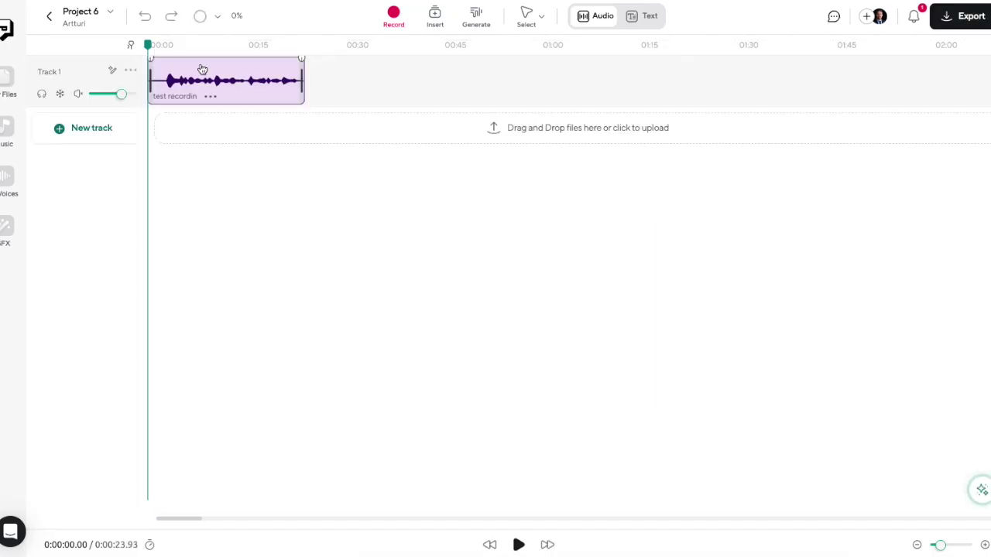
Trim about 2 seconds off the start of the recording on Track 1 and apply Magic Dust AI to it
{"action": "left_click_drag", "start_coordinate": [150, 80], "coordinate": [180, 67]}
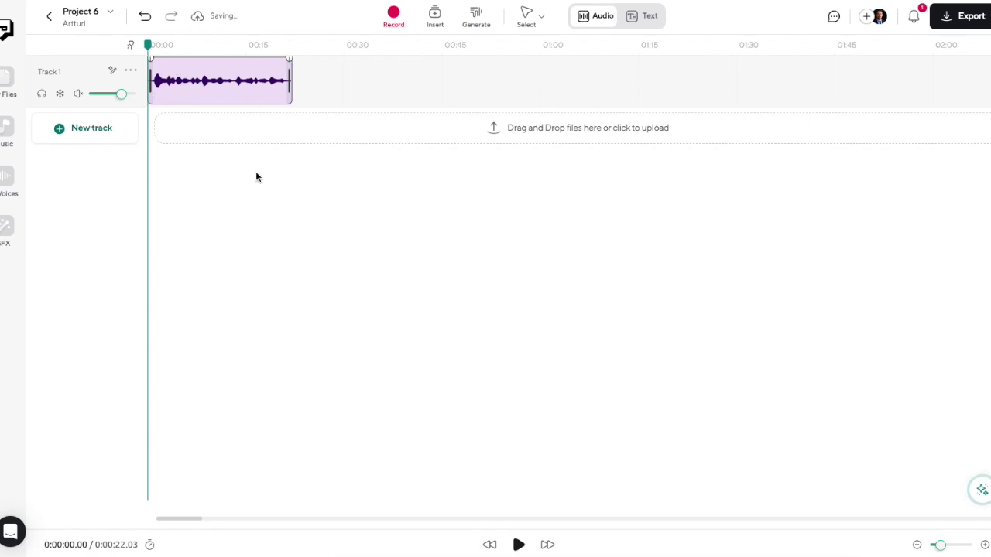
{"action": "right_click", "coordinate": [240, 88]}
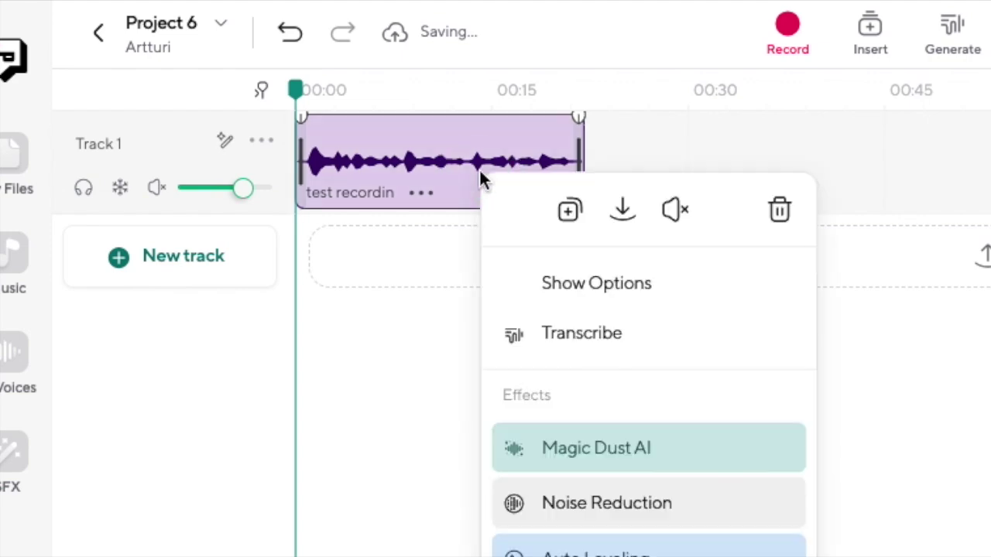
{"action": "left_click", "coordinate": [601, 445]}
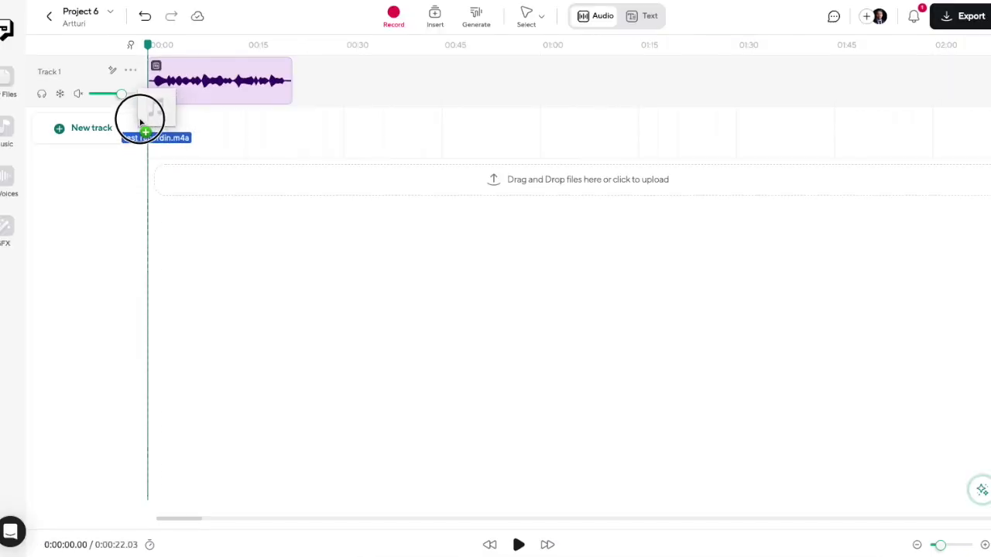
Import the original test recording again, trim about 2 seconds off its start, and place it directly before the enhanced clip on Track 1
{"action": "left_click_drag", "start_coordinate": [141, 124], "coordinate": [152, 131]}
{"action": "left_click_drag", "start_coordinate": [224, 82], "coordinate": [357, 72]}
{"action": "left_click_drag", "start_coordinate": [255, 128], "coordinate": [244, 77]}
{"action": "left_click_drag", "start_coordinate": [151, 80], "coordinate": [175, 69]}
{"action": "left_click_drag", "start_coordinate": [371, 81], "coordinate": [350, 77]}
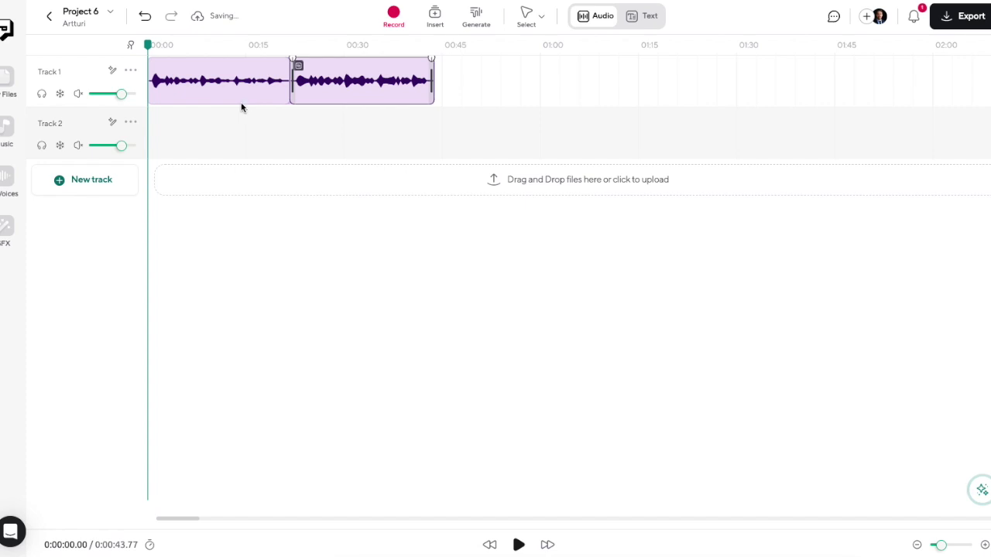
Play part of the original clip and part of the Magic Dust AI clip to compare their sound
{"action": "left_click", "coordinate": [519, 544]}
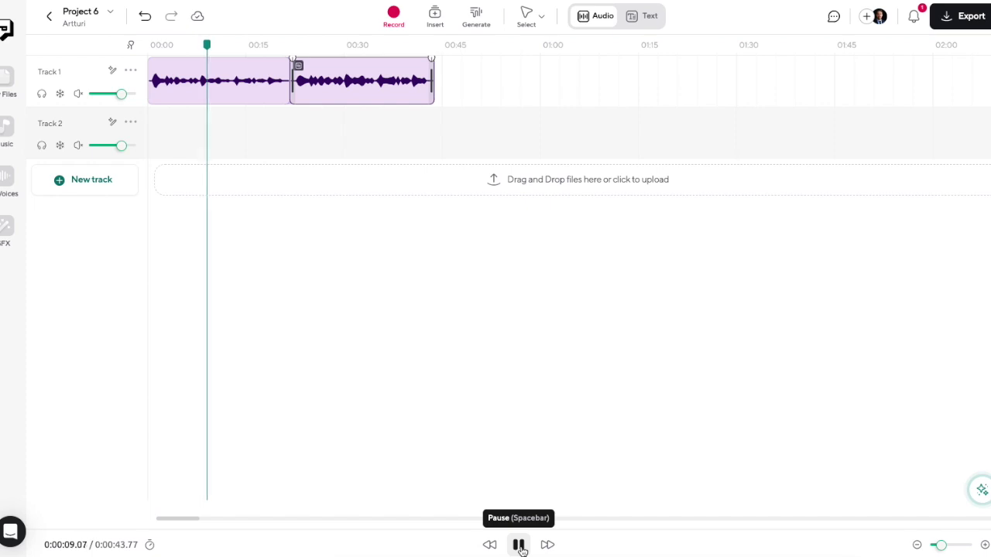
{"action": "left_click", "coordinate": [518, 545]}
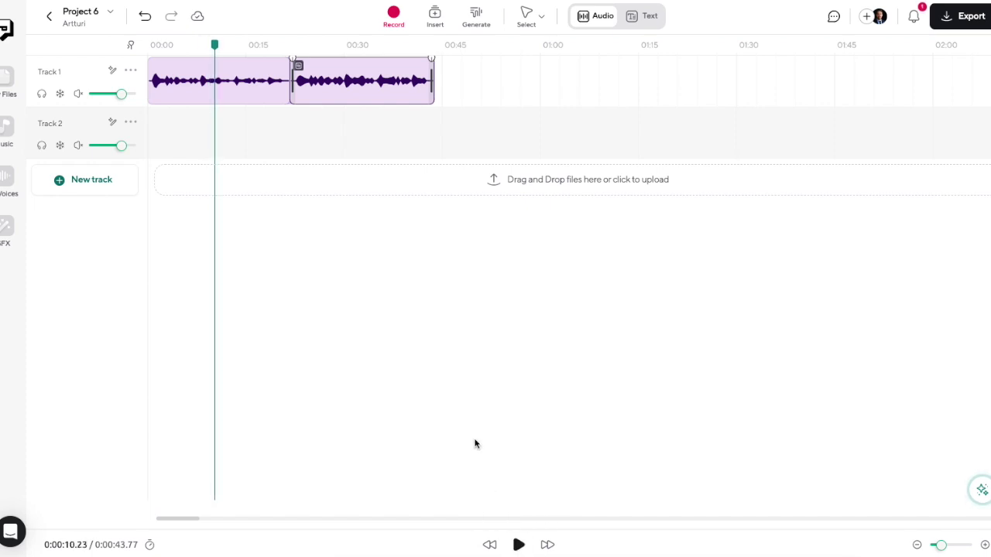
{"action": "left_click_drag", "start_coordinate": [214, 46], "coordinate": [294, 51]}
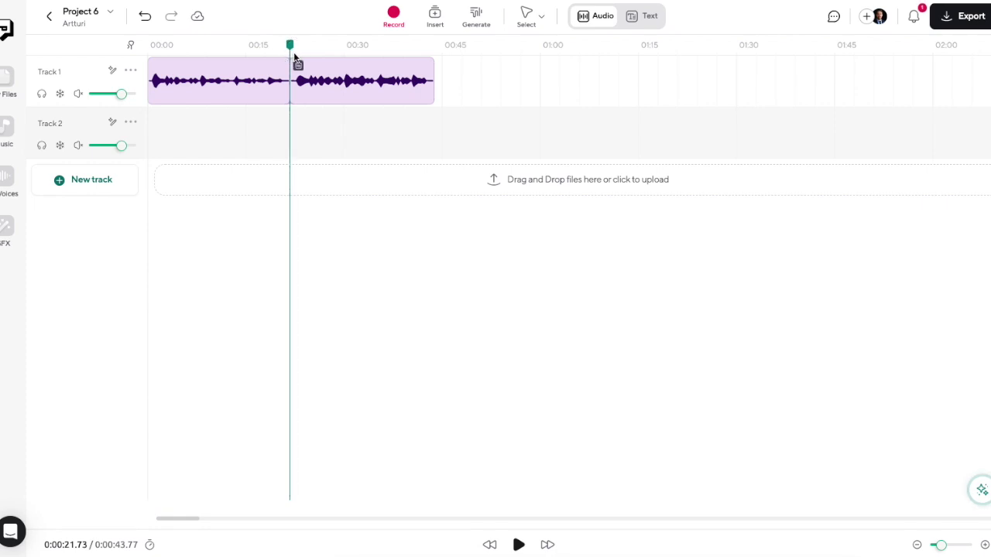
{"action": "left_click", "coordinate": [518, 546]}
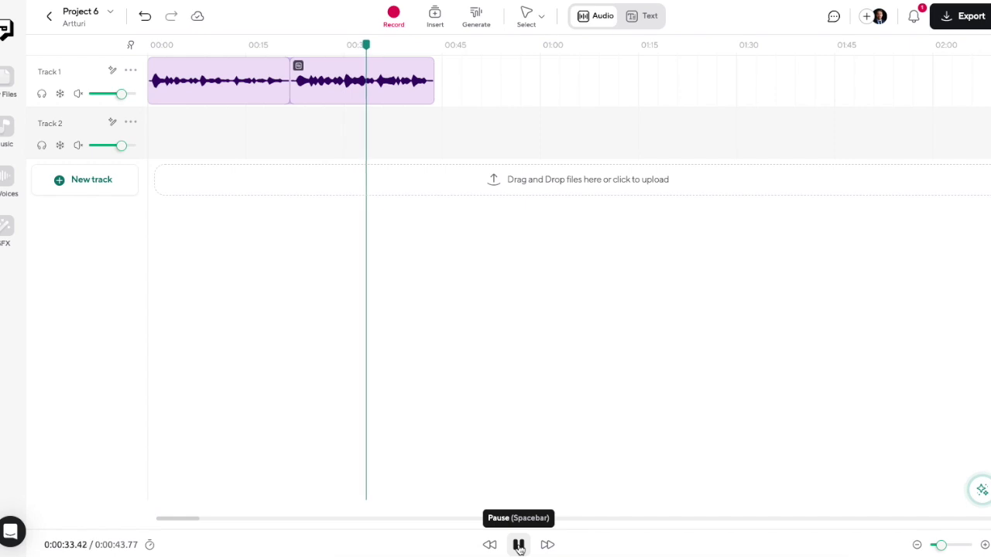
{"action": "left_click", "coordinate": [519, 545]}
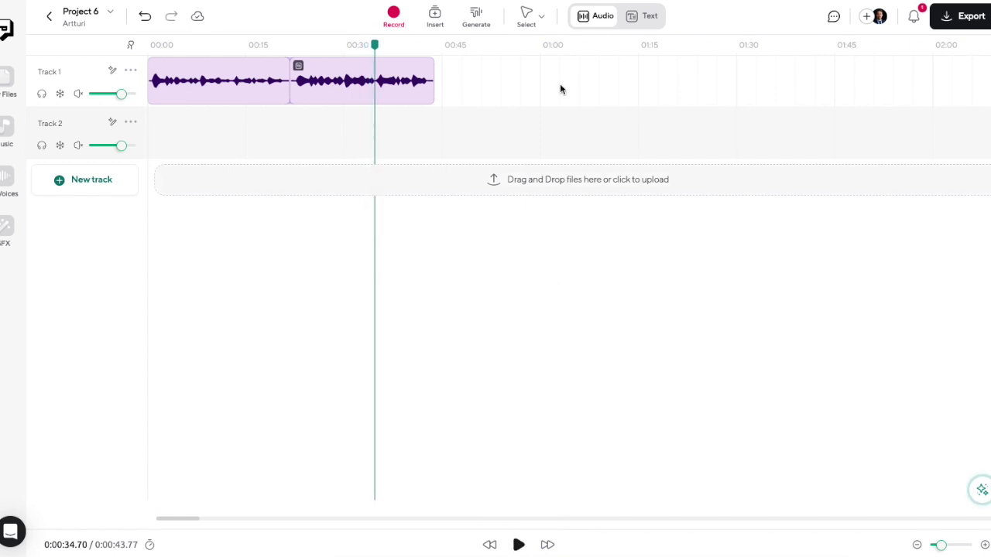
{"action": "left_click_drag", "start_coordinate": [376, 45], "coordinate": [171, 49]}
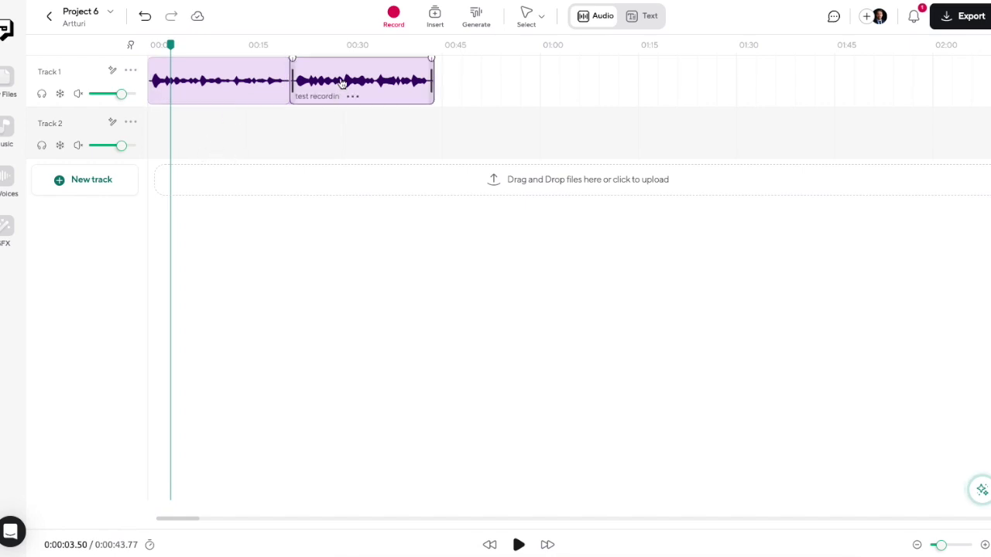
{"action": "left_click", "coordinate": [302, 45]}
{"action": "mouse_move", "coordinate": [303, 45]}
{"action": "left_mouse_down"}
{"action": "mouse_move", "coordinate": [290, 45]}
{"action": "mouse_move", "coordinate": [308, 45]}
{"action": "left_mouse_up"}
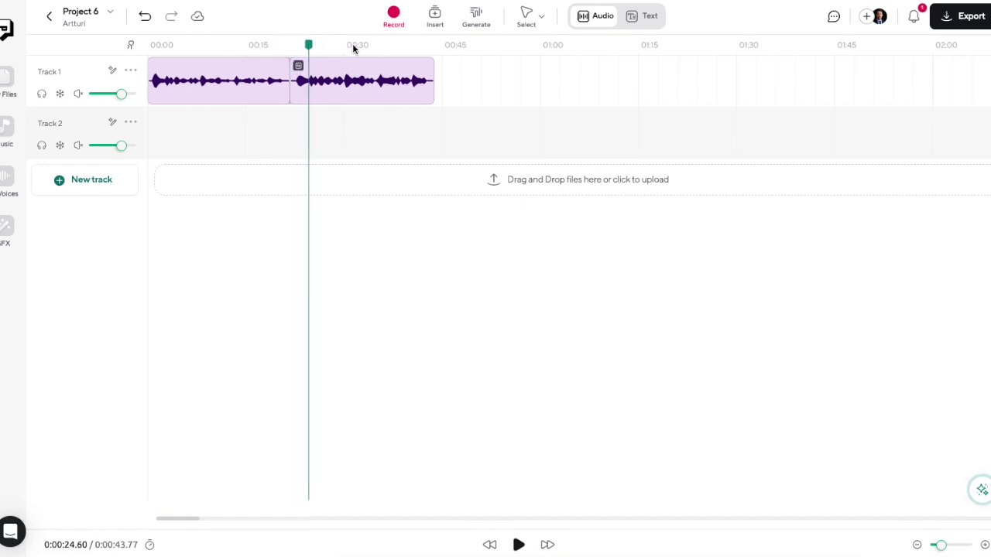
{"action": "left_click_drag", "start_coordinate": [309, 45], "coordinate": [297, 45]}
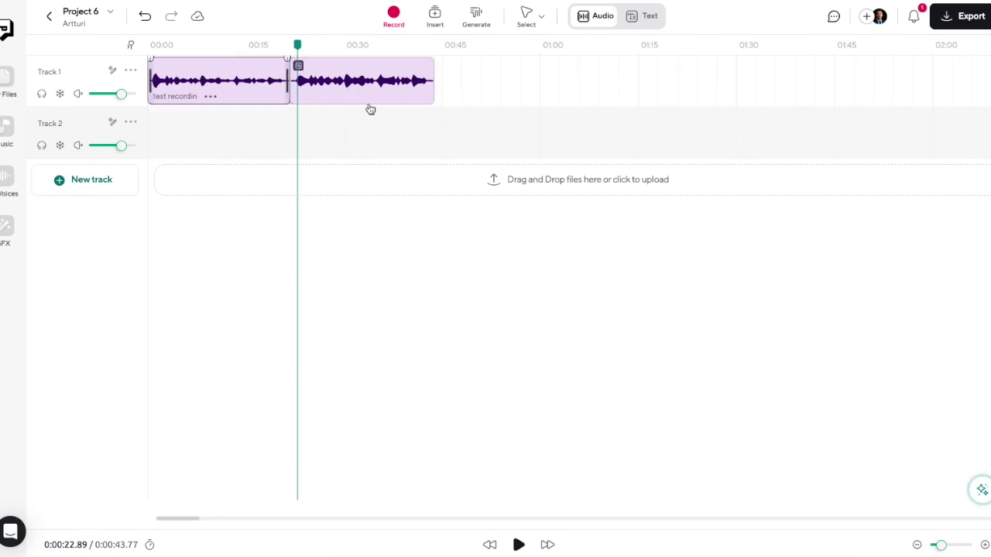
{"action": "left_click", "coordinate": [299, 44]}
{"action": "left_click_drag", "start_coordinate": [299, 44], "coordinate": [182, 45]}
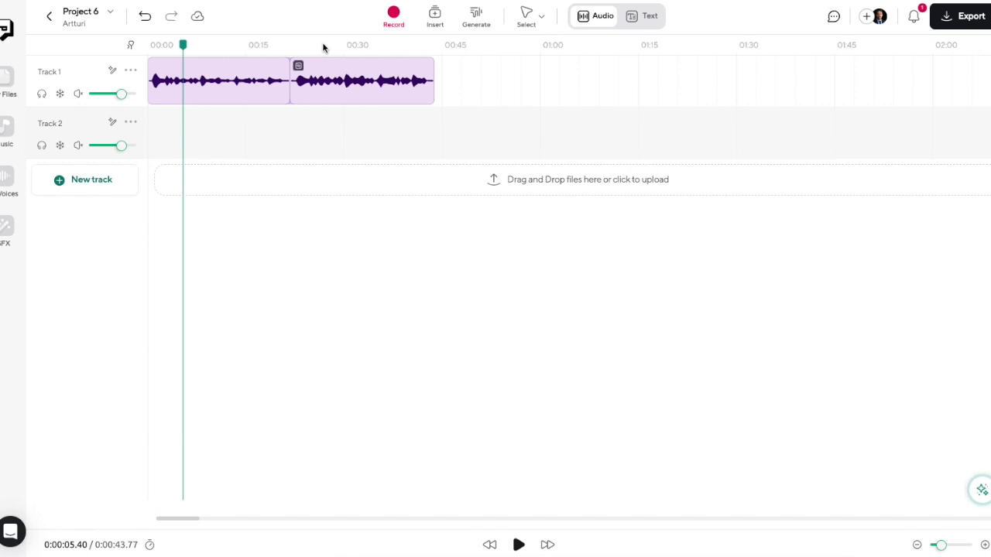
Delete the unprocessed clip from Track 1 and move the enhanced clip to the start of the track
{"action": "left_click", "coordinate": [252, 73]}
{"action": "key", "text": "Delete"}
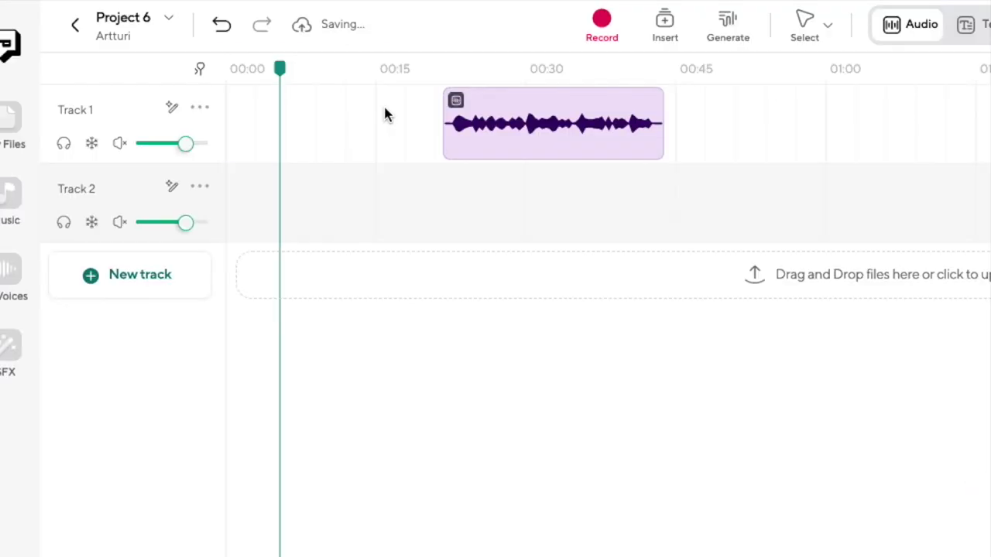
{"action": "left_click_drag", "start_coordinate": [357, 68], "coordinate": [203, 67]}
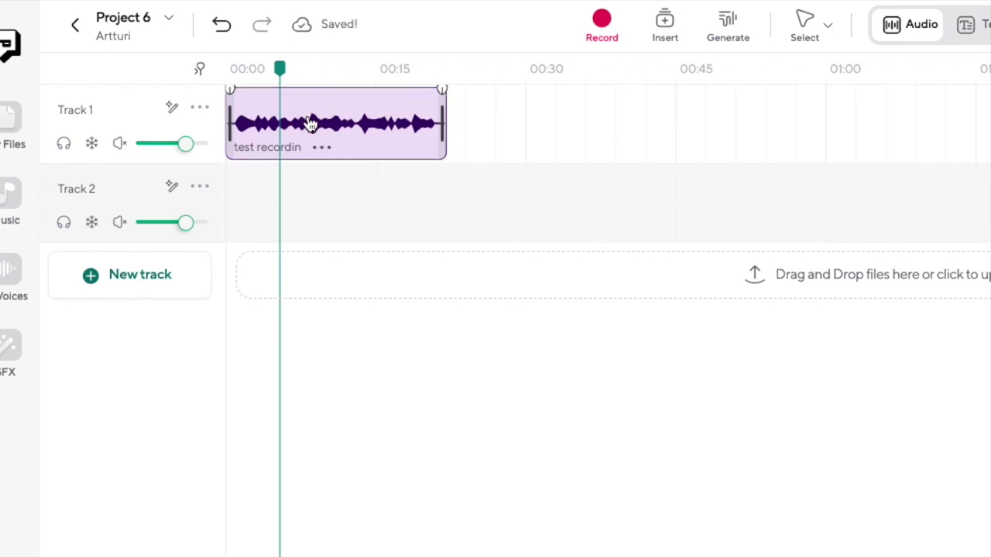
Examine the audio effects offered for the enhanced clip, such as Noise Reduction, Auto Leveling and Silence Removal
{"action": "right_click", "coordinate": [310, 121]}
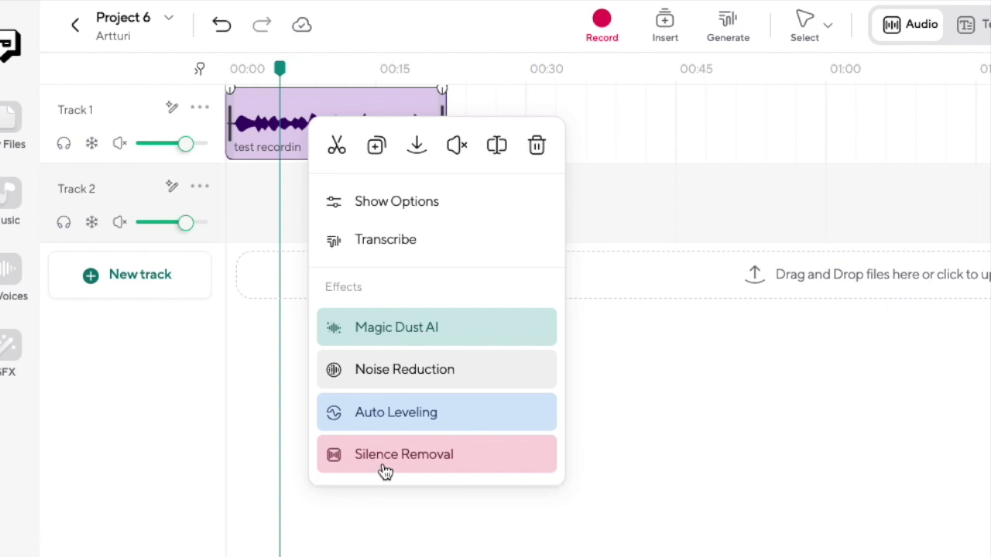
{"action": "left_click", "coordinate": [349, 489]}
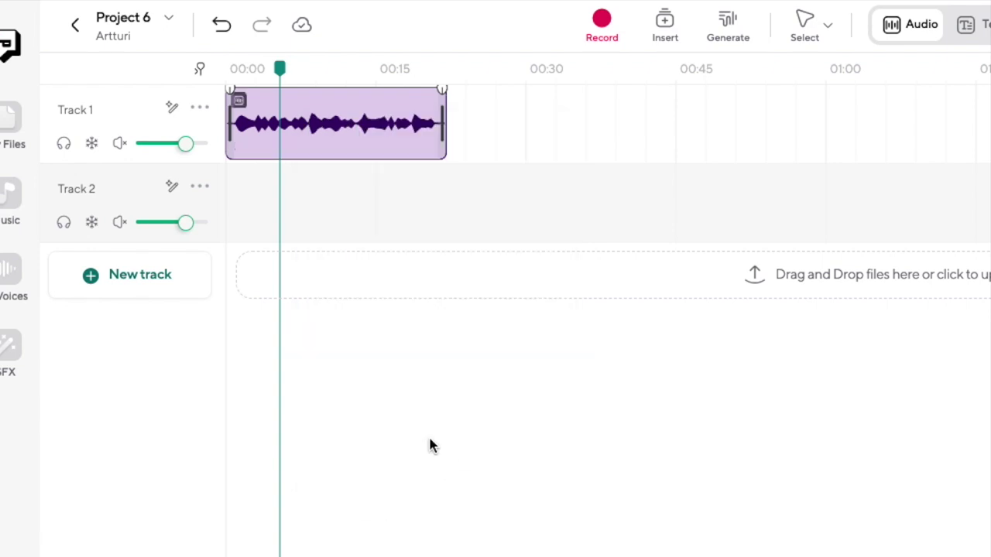
{"action": "right_click", "coordinate": [372, 140]}
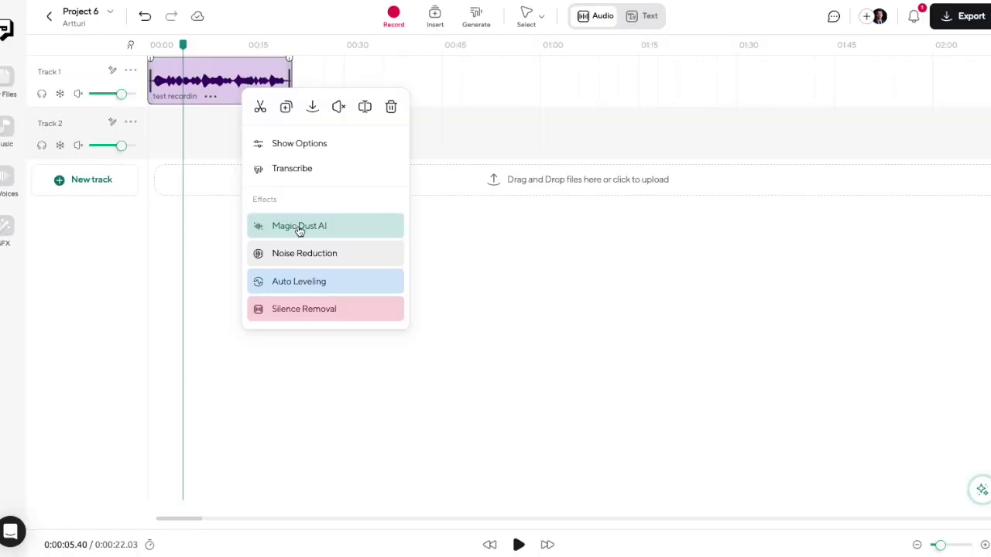
{"action": "left_click", "coordinate": [296, 258]}
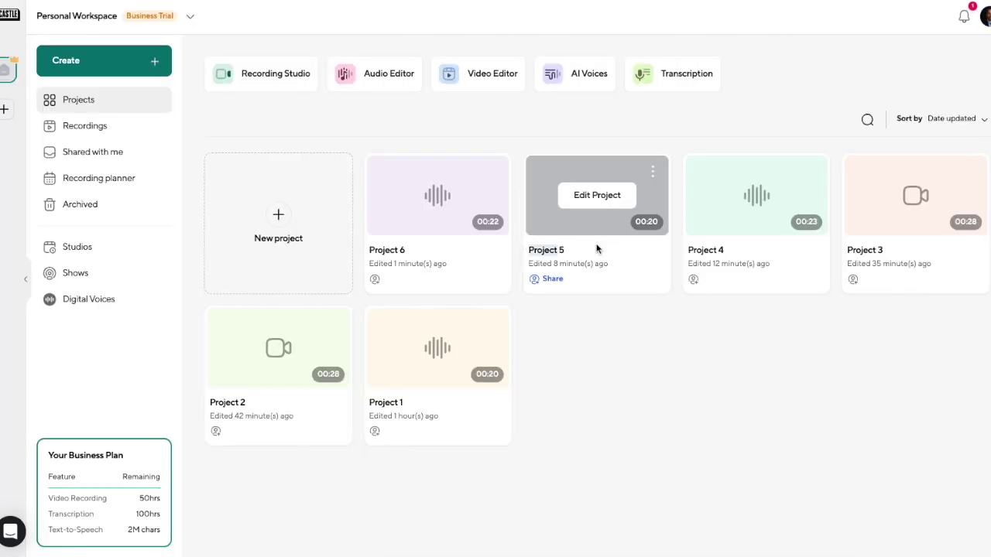
Open Project 5 and review the effects offered for its processed clip
{"action": "left_click", "coordinate": [596, 249]}
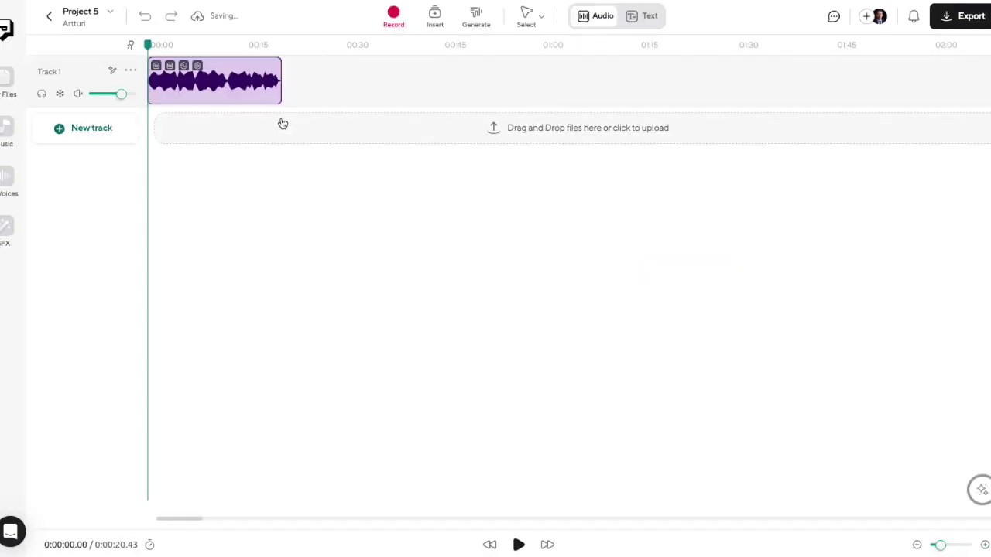
{"action": "left_click", "coordinate": [209, 96]}
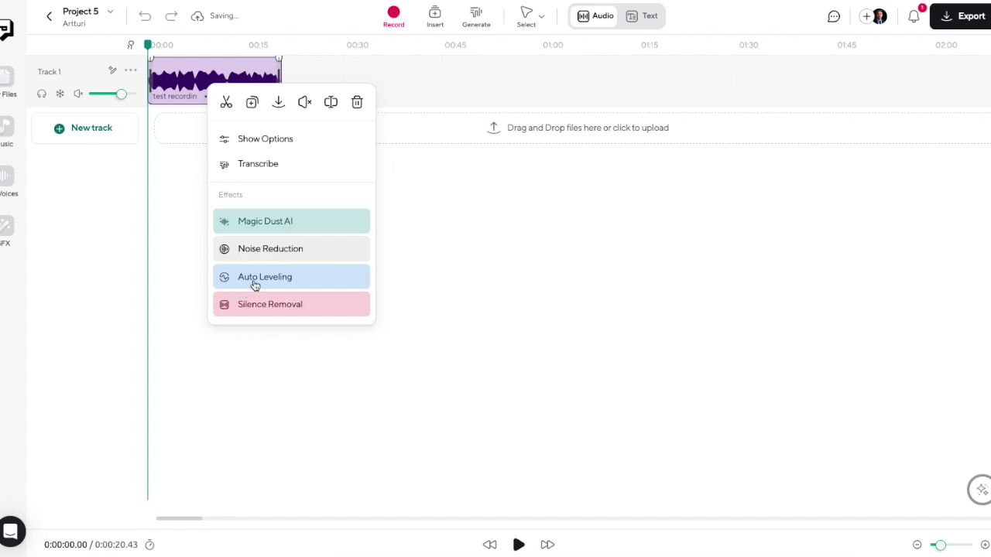
{"action": "left_click", "coordinate": [369, 298]}
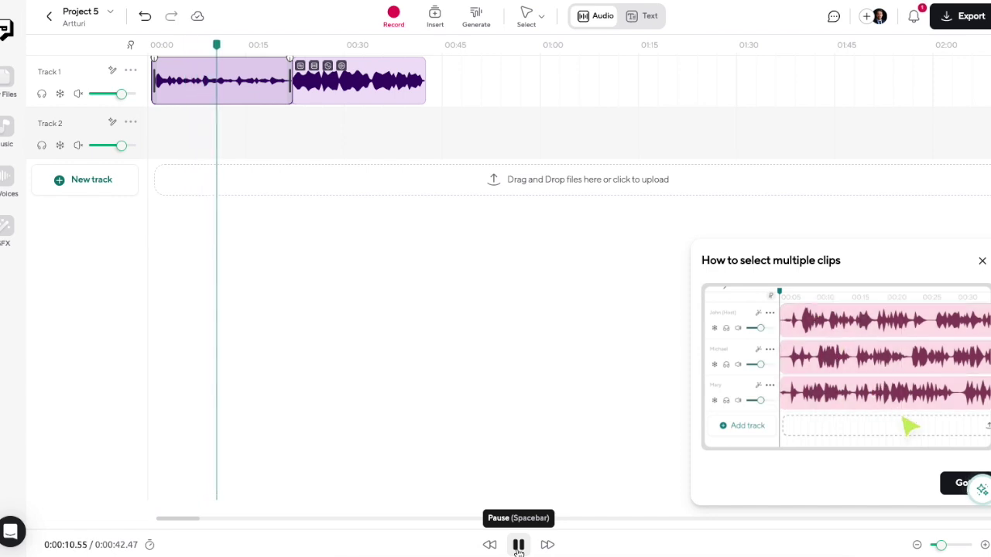
Stop playback of the original clip, check the second clip's effects, and play the processed clip from its start for comparison
{"action": "left_click", "coordinate": [519, 545]}
{"action": "left_click", "coordinate": [292, 46]}
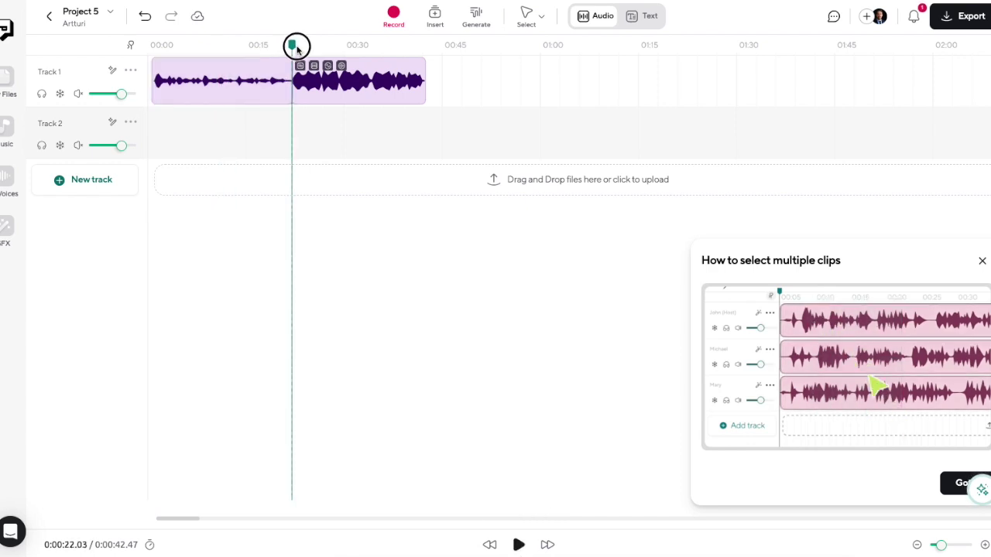
{"action": "right_click", "coordinate": [325, 98]}
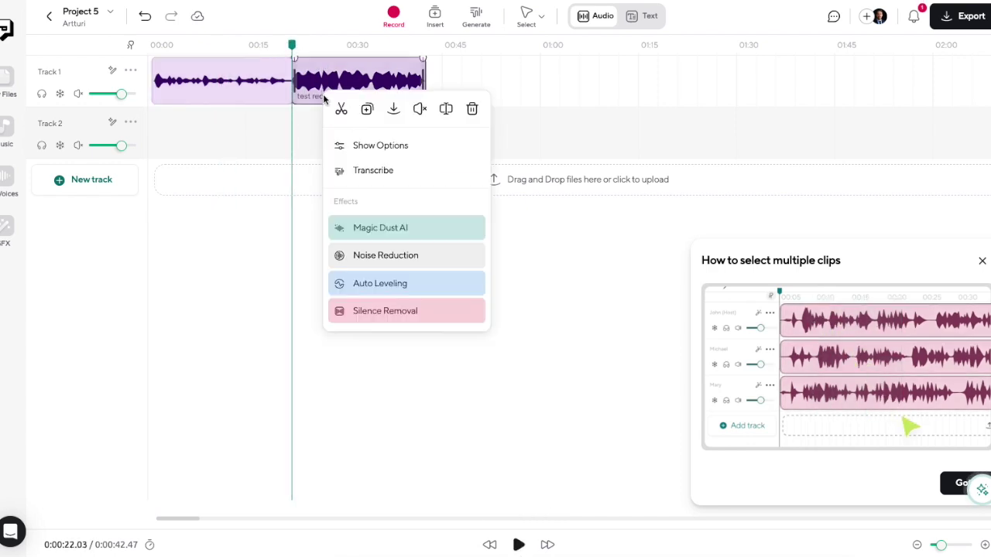
{"action": "left_click", "coordinate": [432, 283]}
{"action": "left_click", "coordinate": [519, 545]}
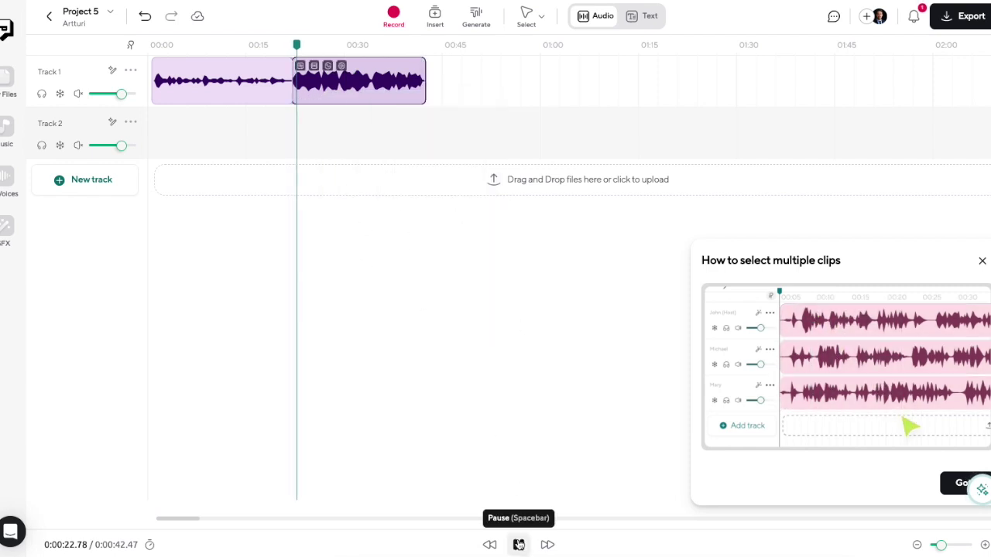